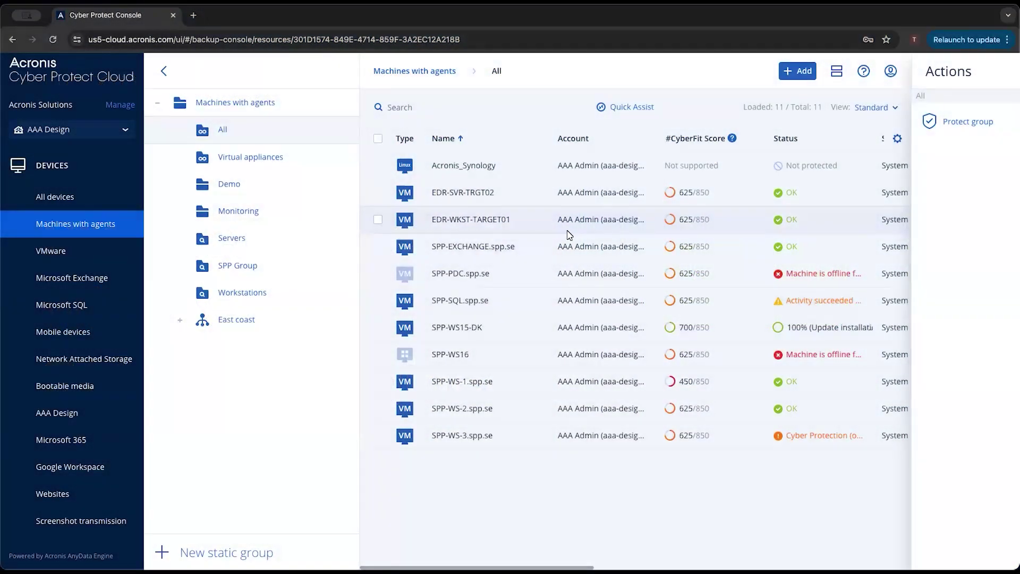
Step: Select the EDR-SVR-TRGT02 row and tick its checkbox to list its per-machine actions
click(516, 194)
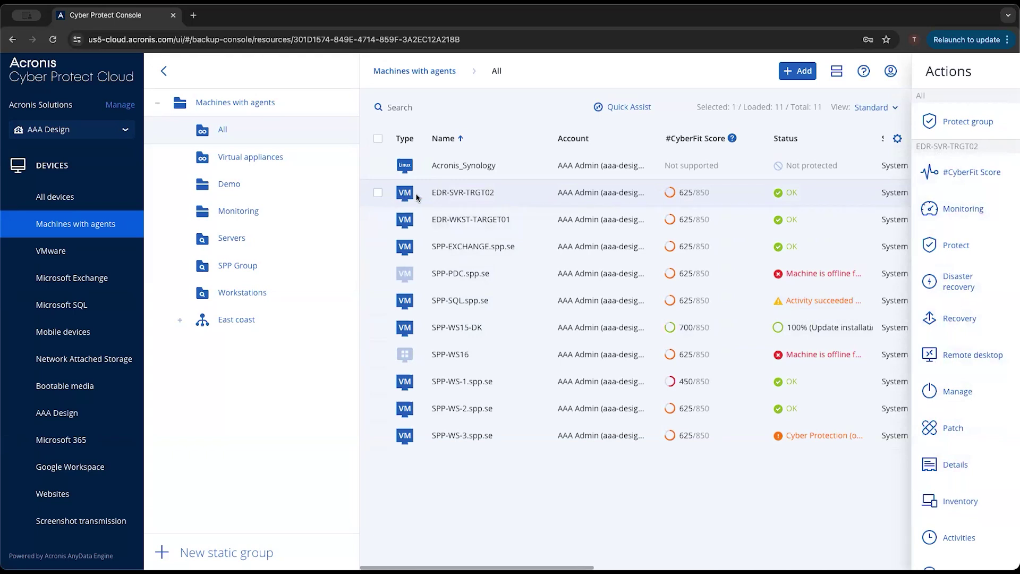
click(377, 192)
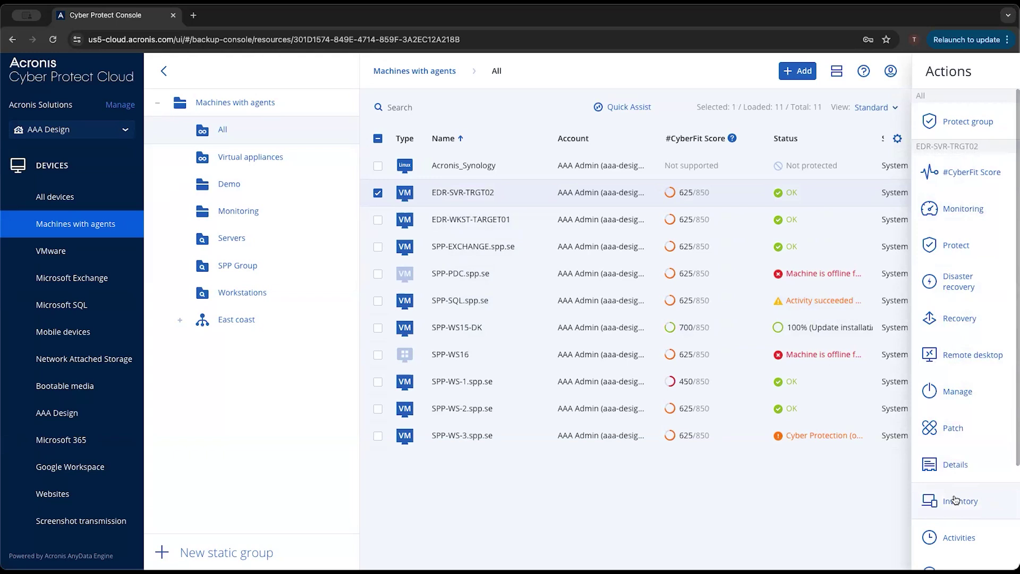
scroll(979, 415, down, 3)
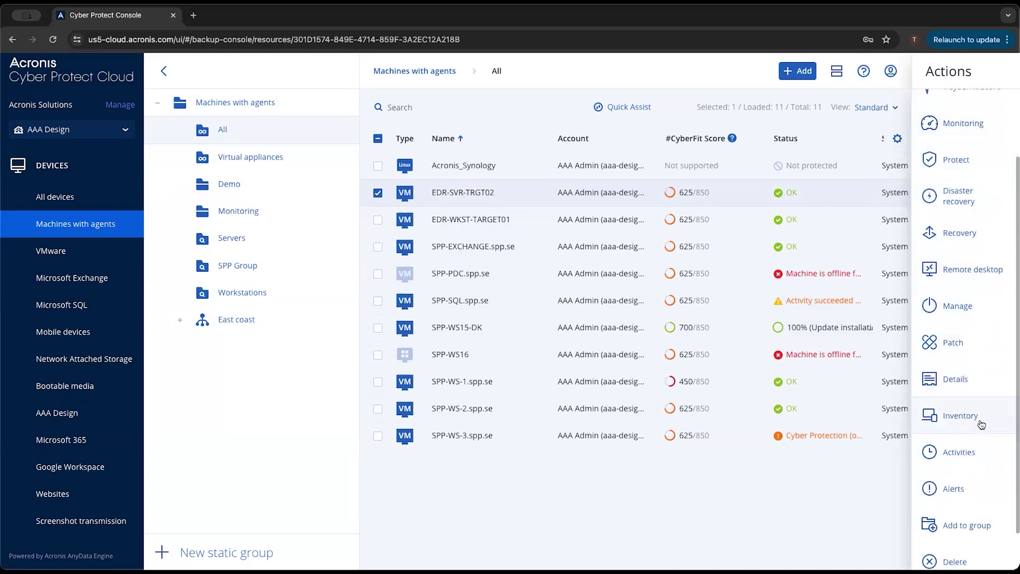
scroll(981, 424, up, 3)
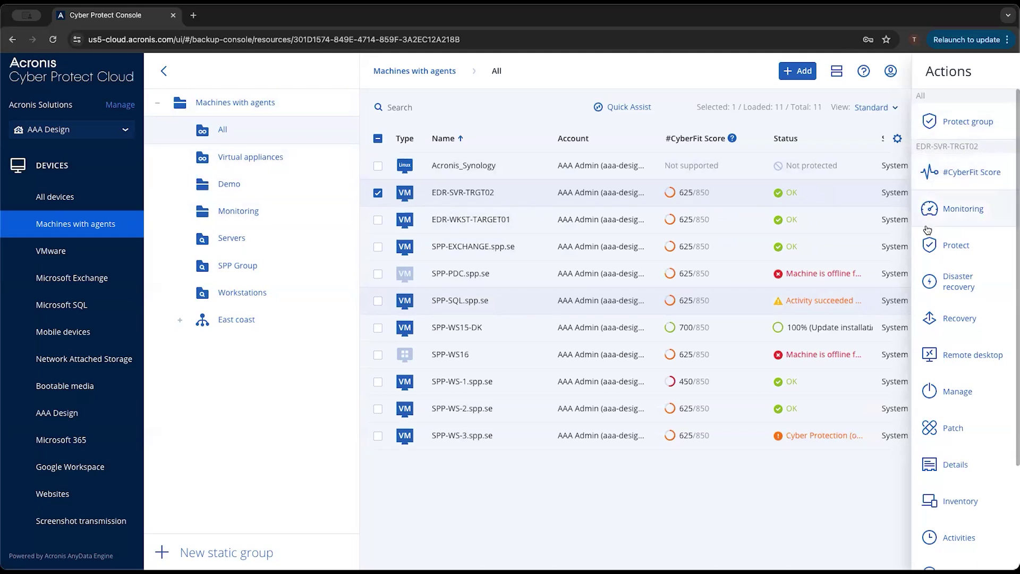
Step: Open EDR-SVR-TRGT02's #CyberFit Score details, then its Monitoring page showing no plan applied
click(953, 171)
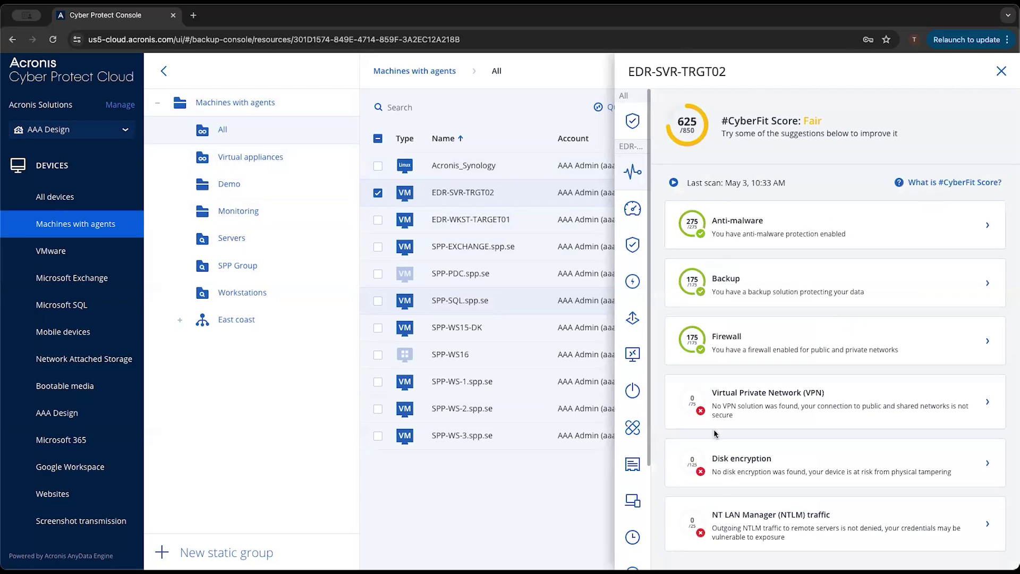
click(630, 212)
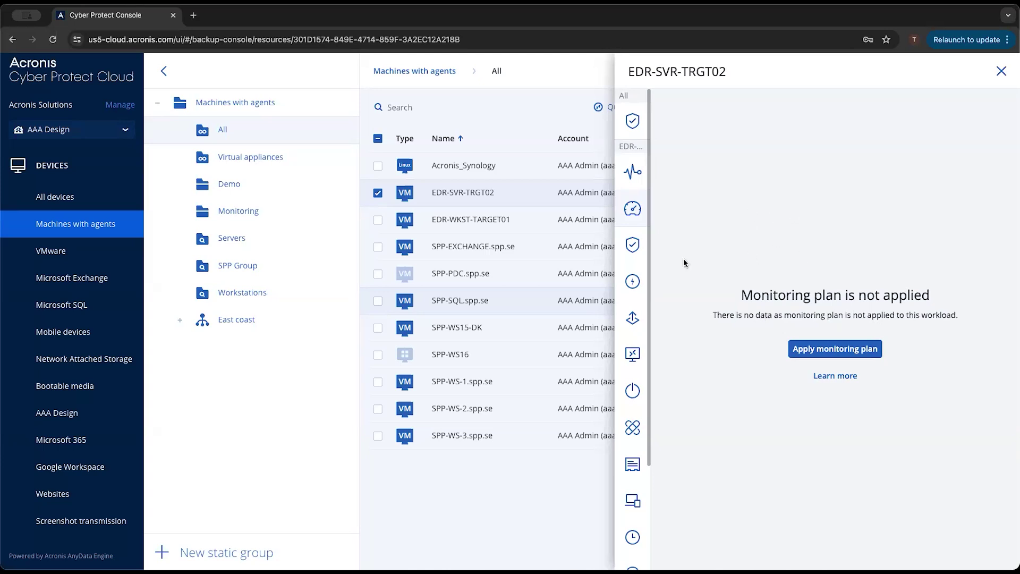
Step: Review the machine's applied plans: EDR - NOTIFY ONLY and Entire System to Cloud
click(633, 249)
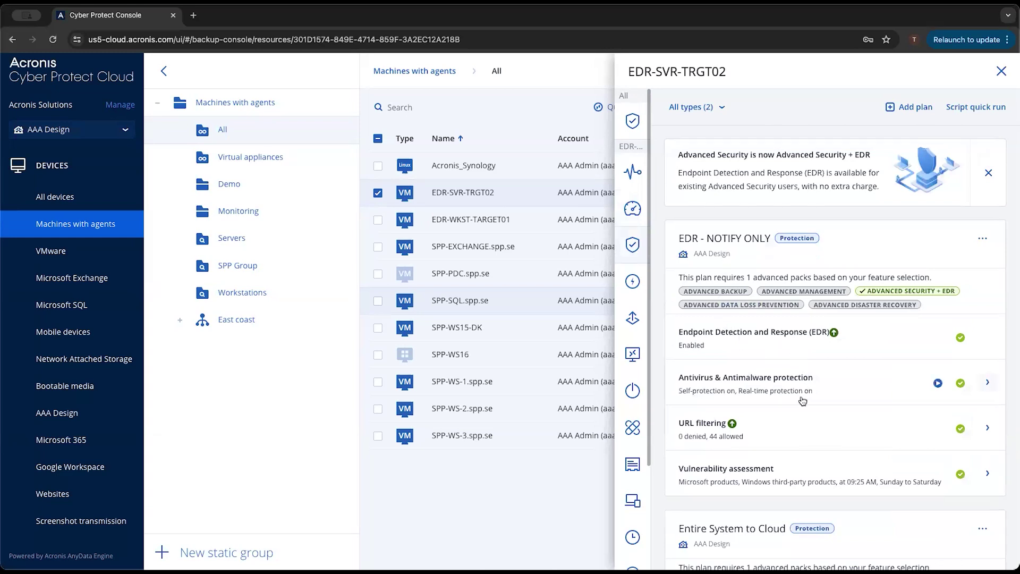
scroll(802, 408, down, 2)
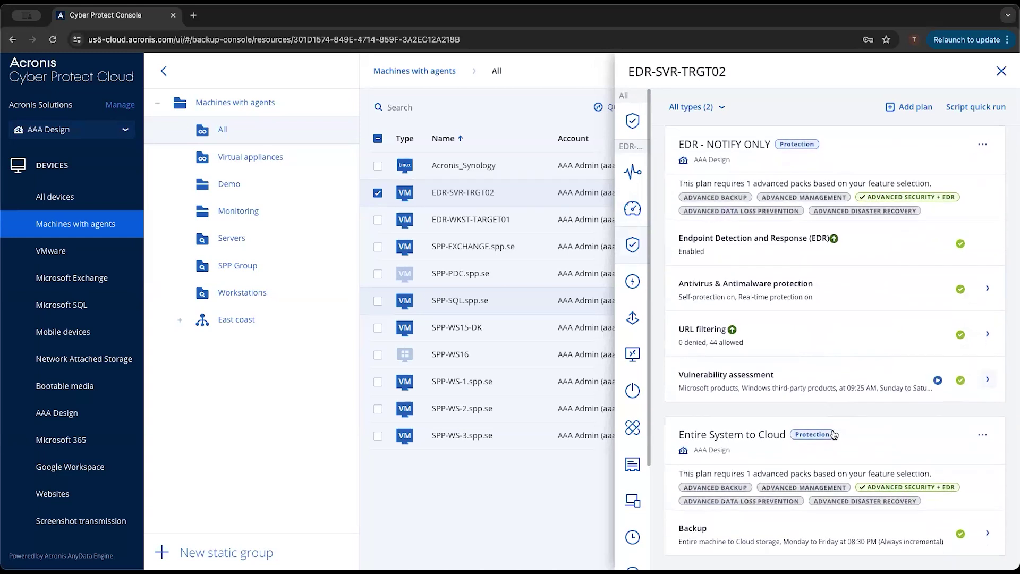
scroll(778, 353, up, 2)
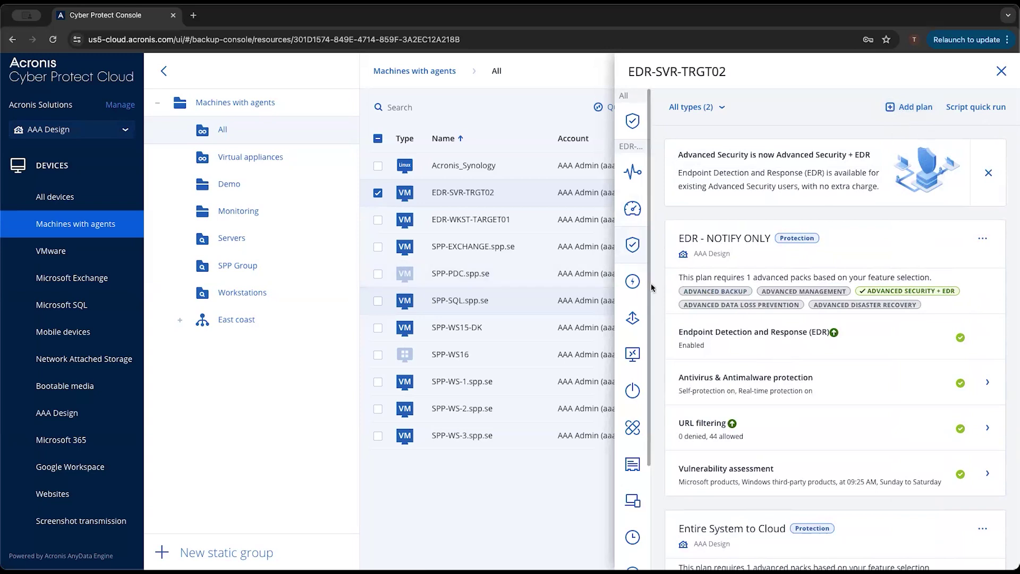
Step: Show the recovery server details: Failover state, VM on, 8 vCPU, 32 GB RAM
click(632, 289)
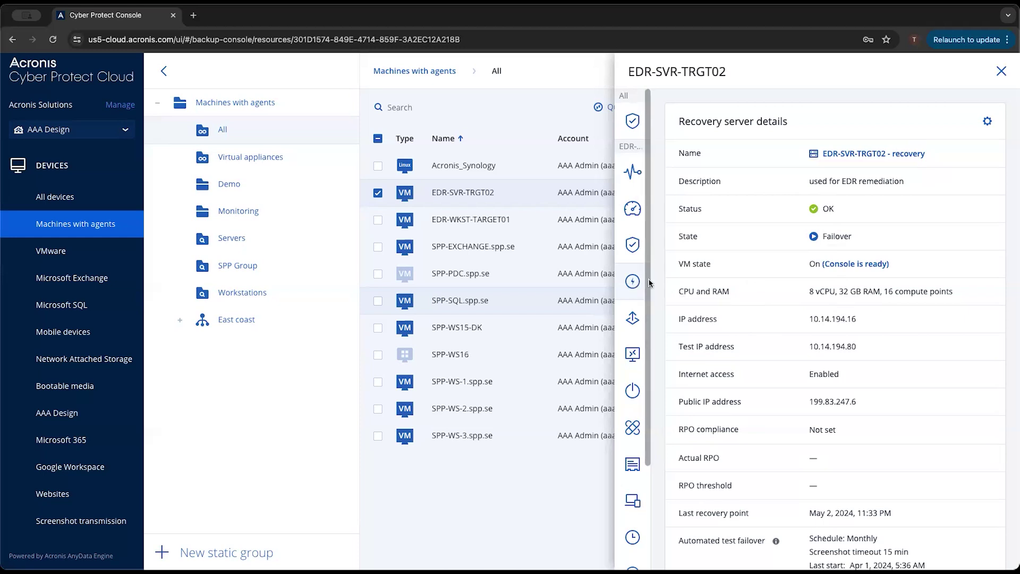
Step: List the 12 backups, check the latest backup's recovery options, then show remote desktop options
click(632, 318)
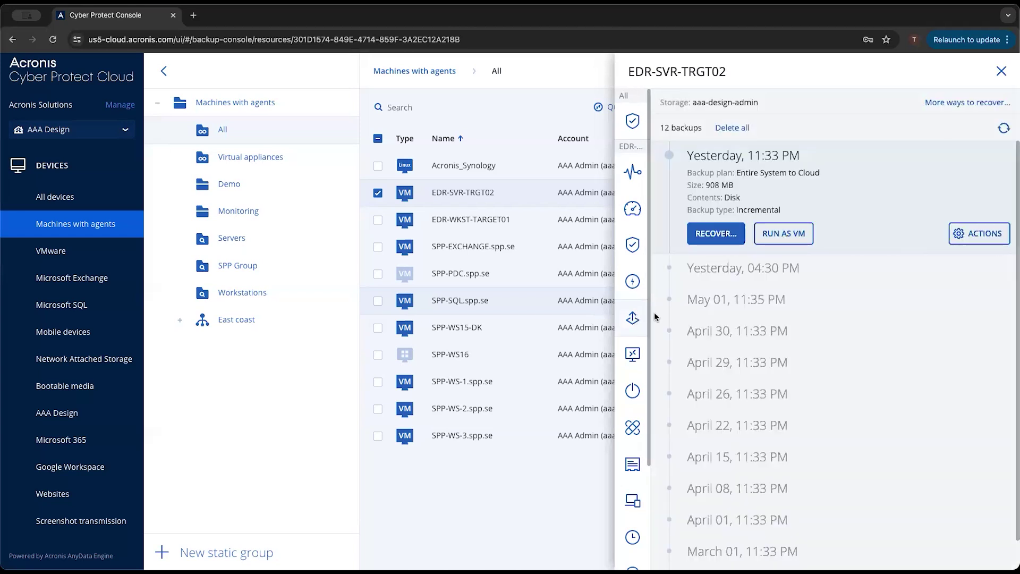
click(724, 234)
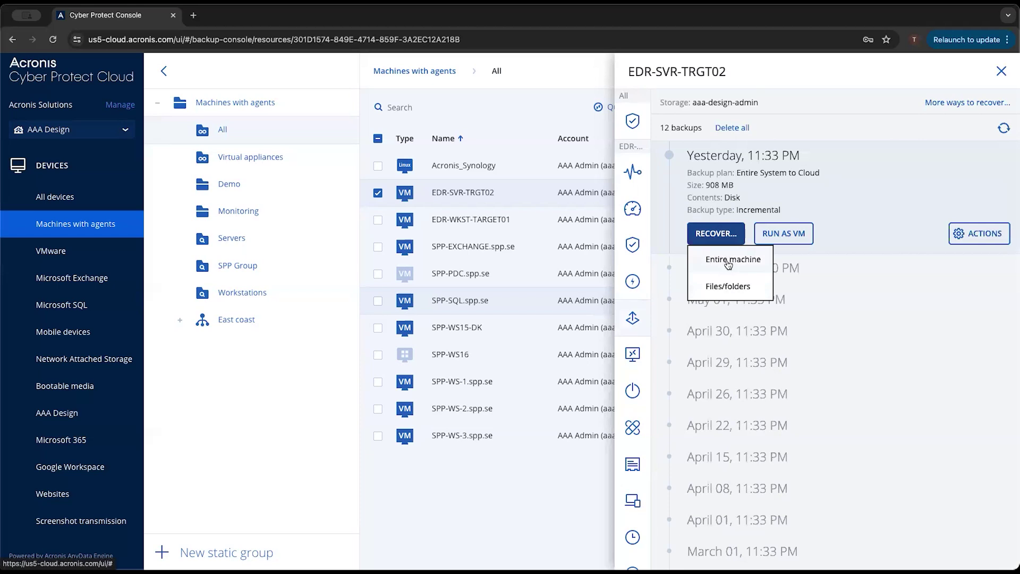
click(634, 355)
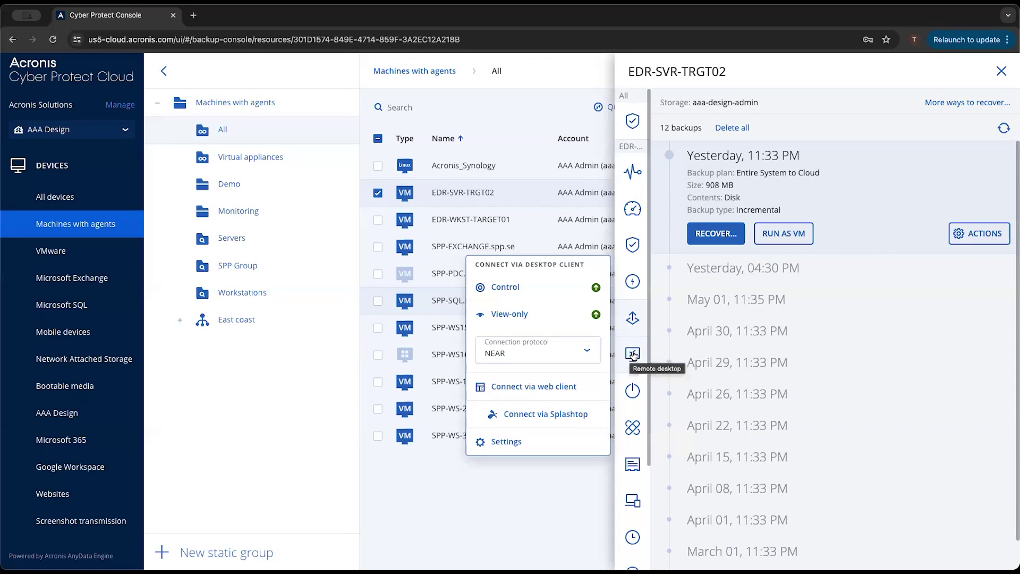
Step: Keep the connection protocol at NEAR and show power actions: Sleep, Restart, Shut Down, Transfer files
click(566, 354)
click(551, 262)
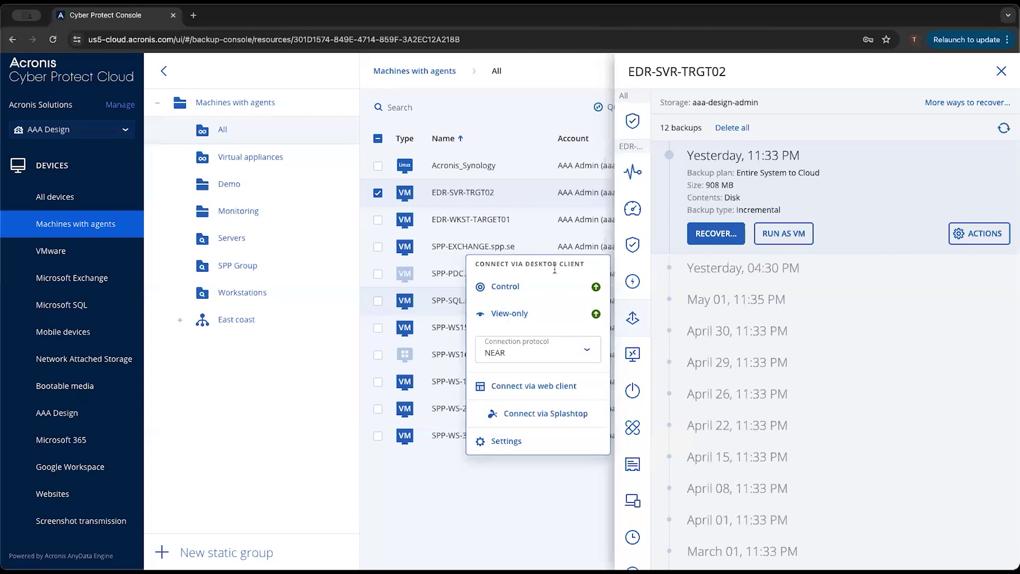
click(632, 391)
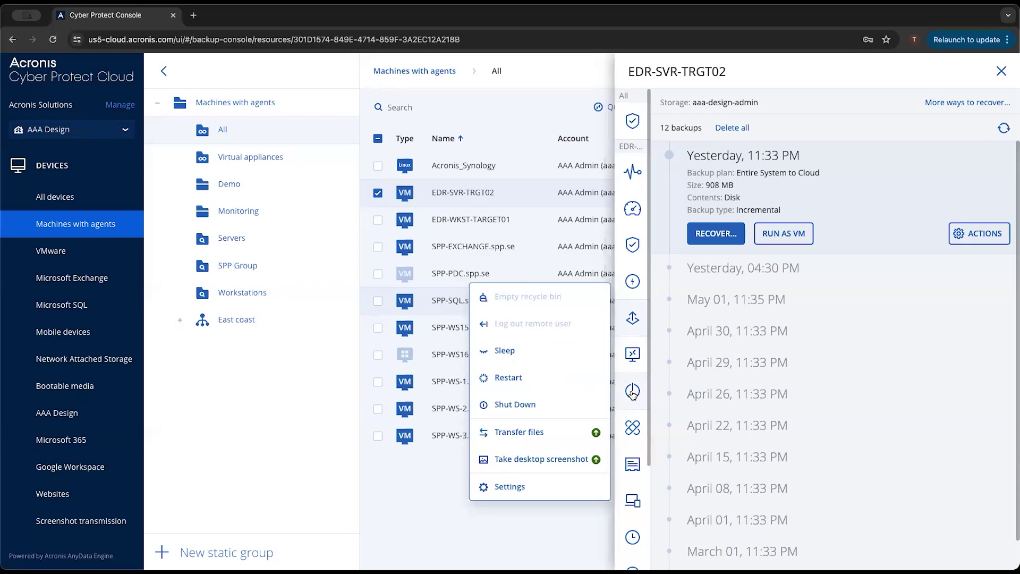
Step: Try Patch management and cancel the Advanced Management service quota change prompt
click(634, 428)
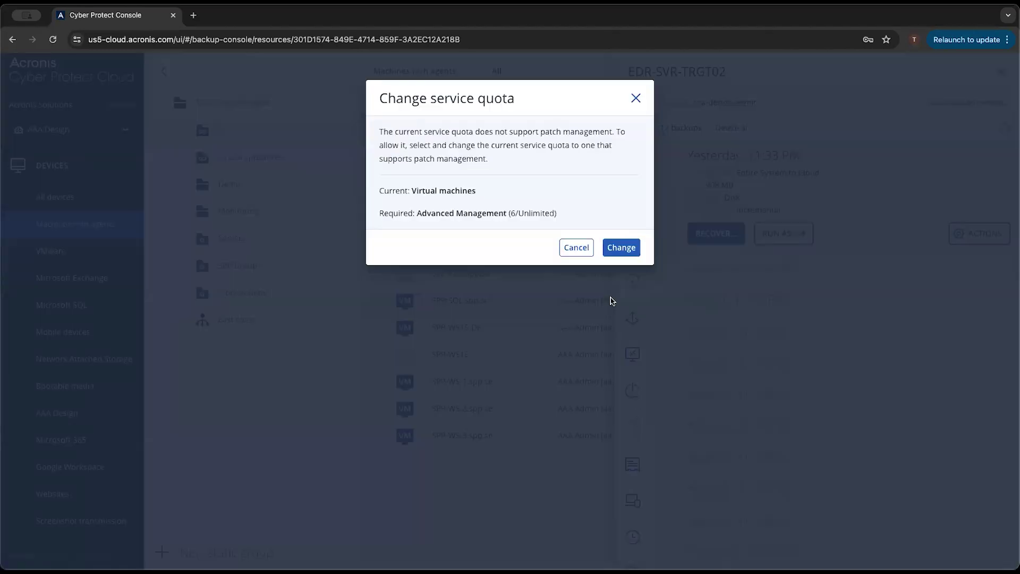
click(579, 249)
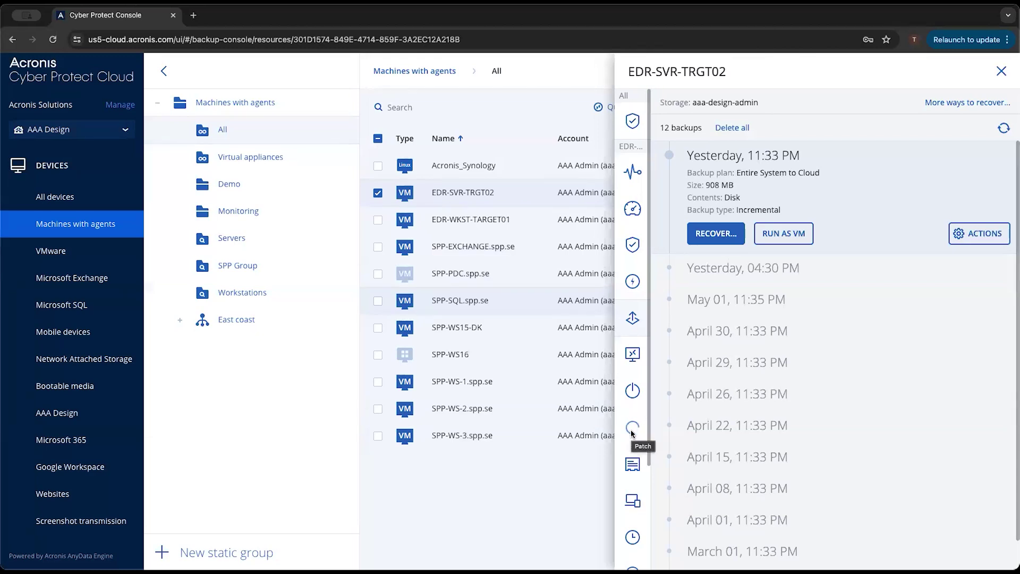
Step: Browse the machine's Details pane, then view Inventory, which reports software information unavailable
click(634, 464)
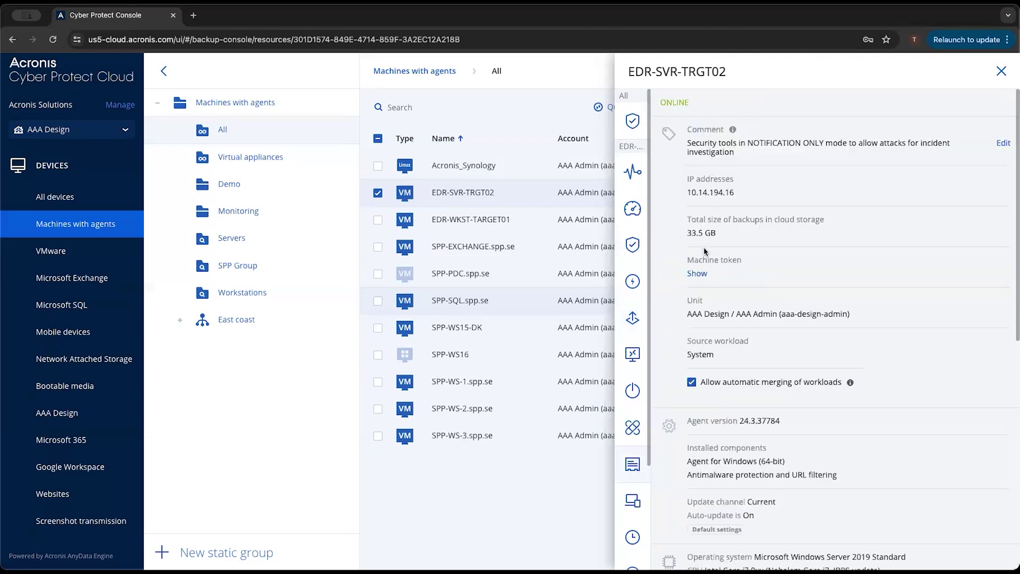
scroll(724, 332, down, 3)
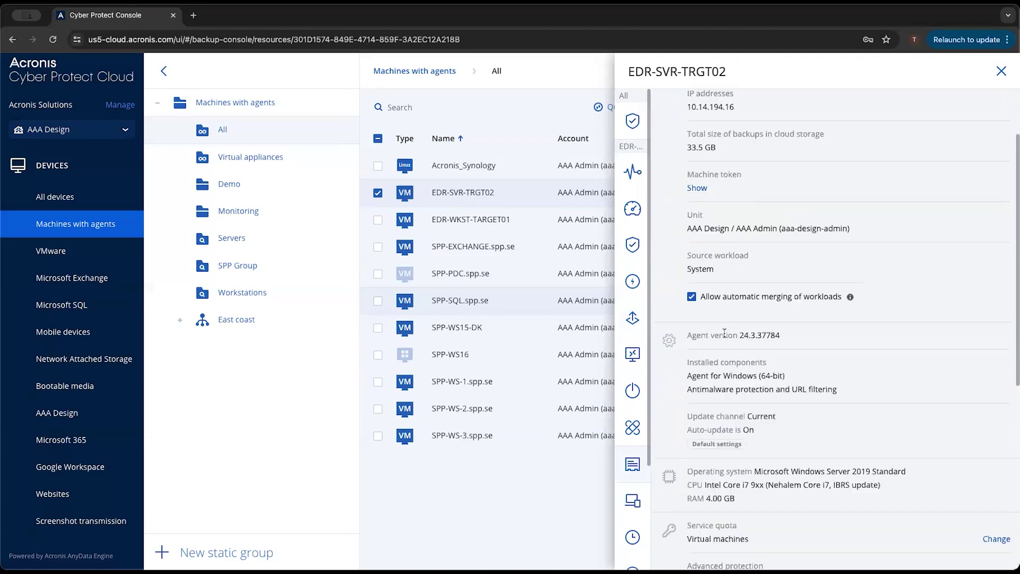
scroll(733, 337, down, 5)
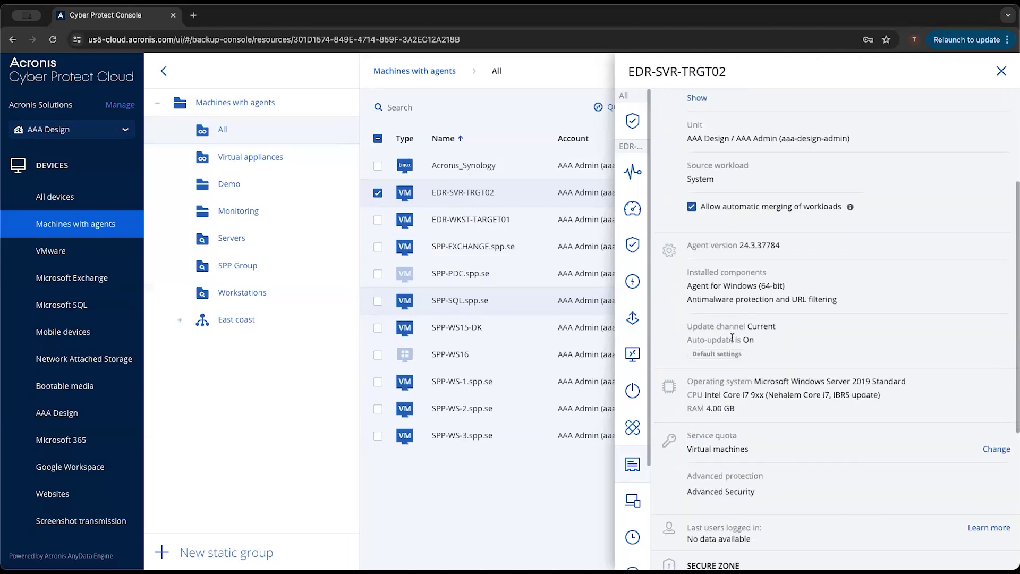
scroll(733, 338, down, 6)
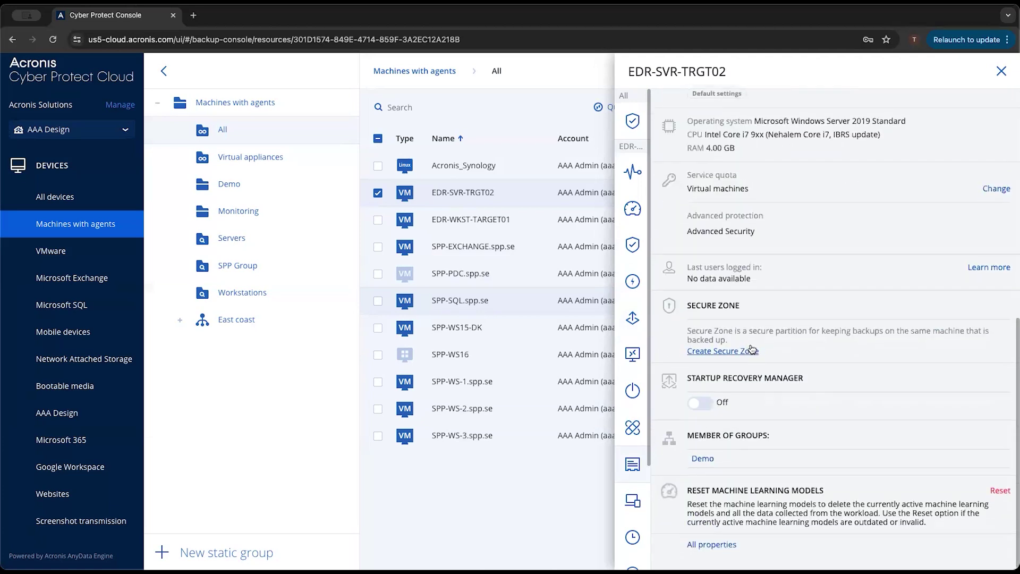
scroll(758, 350, up, 8)
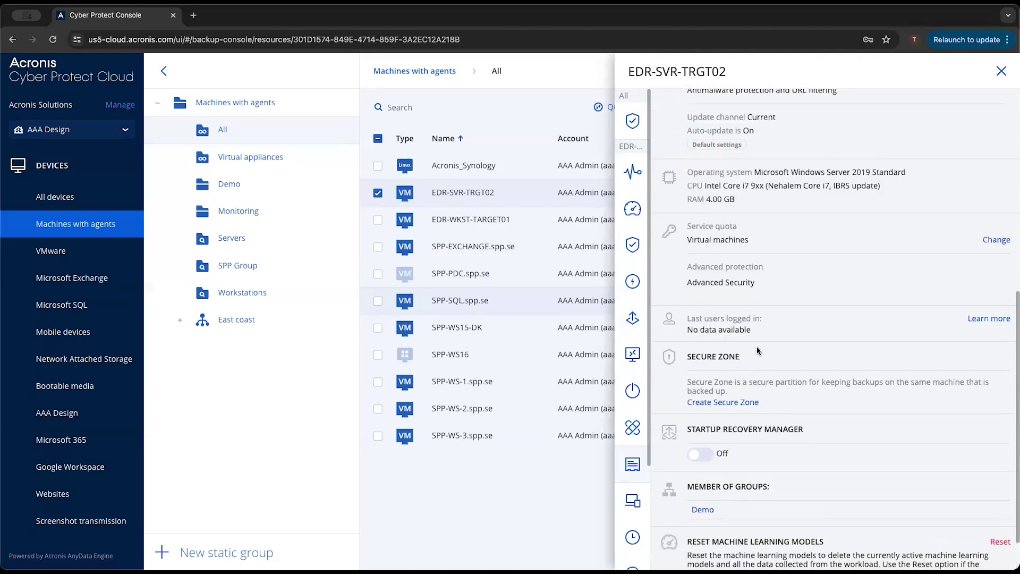
scroll(757, 349, up, 5)
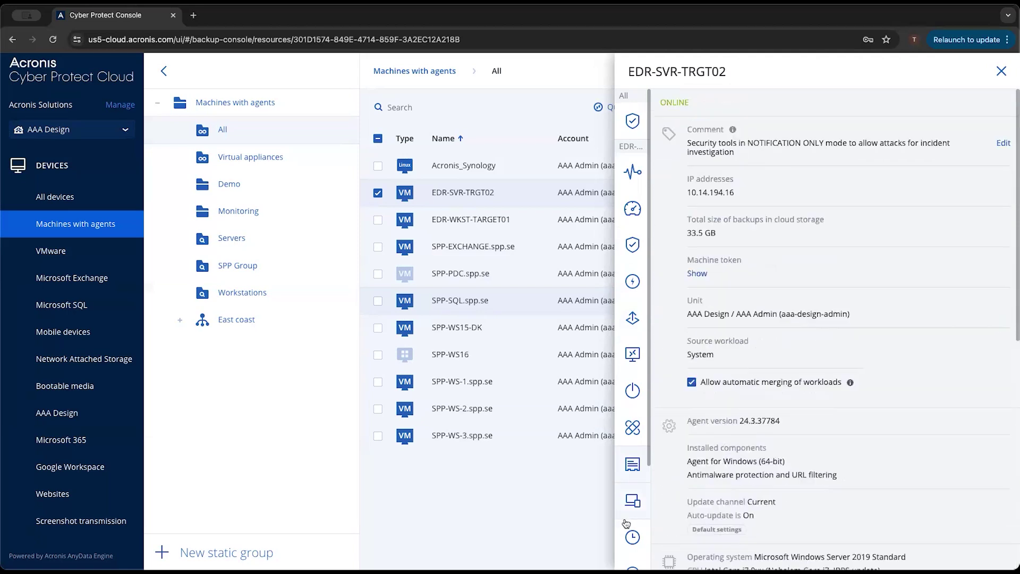
click(634, 504)
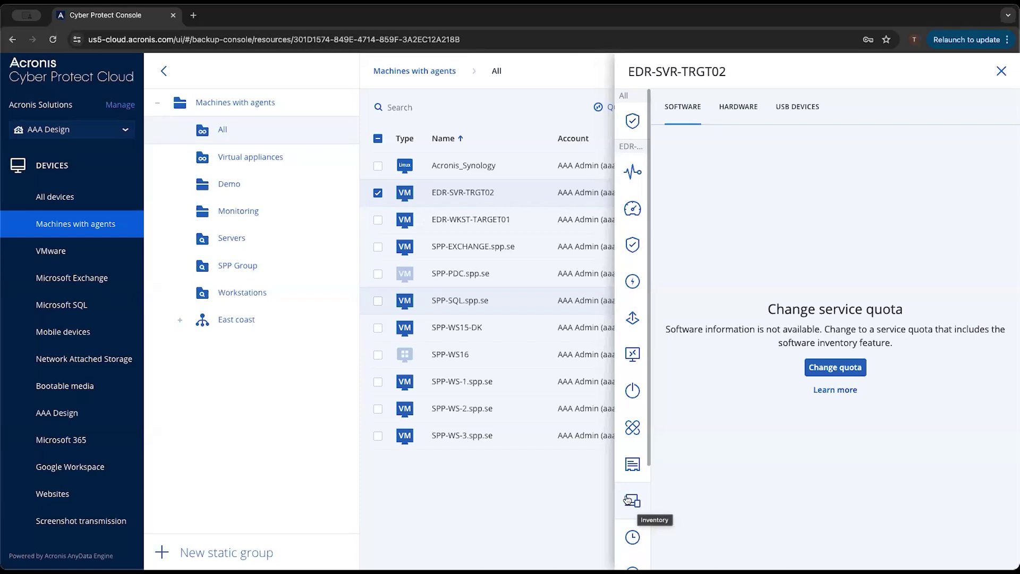
scroll(633, 502, down, 1)
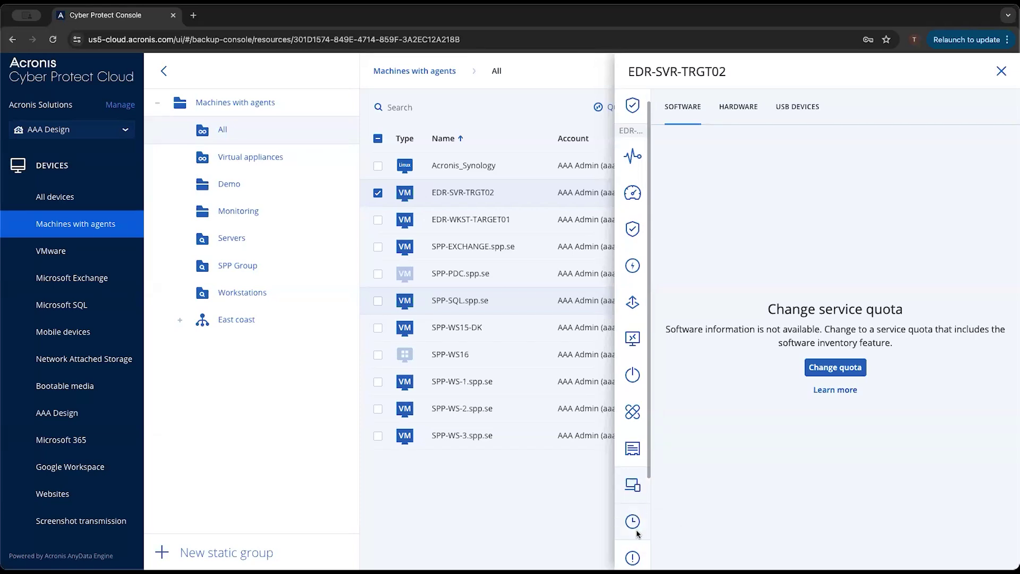
Step: Look through the machine's activity history, then confirm Alerts shows no alerts
click(633, 523)
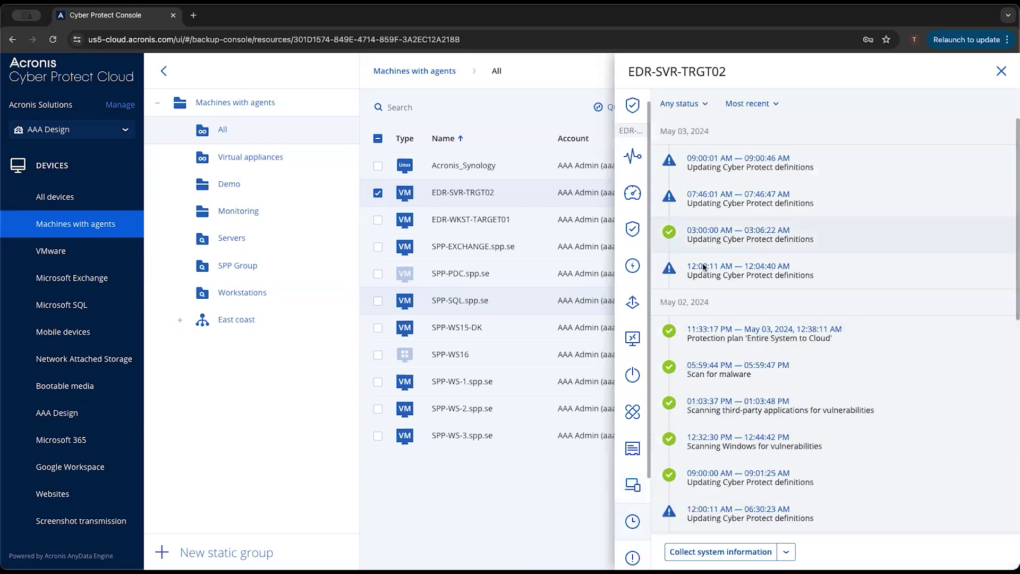
scroll(706, 319, down, 3)
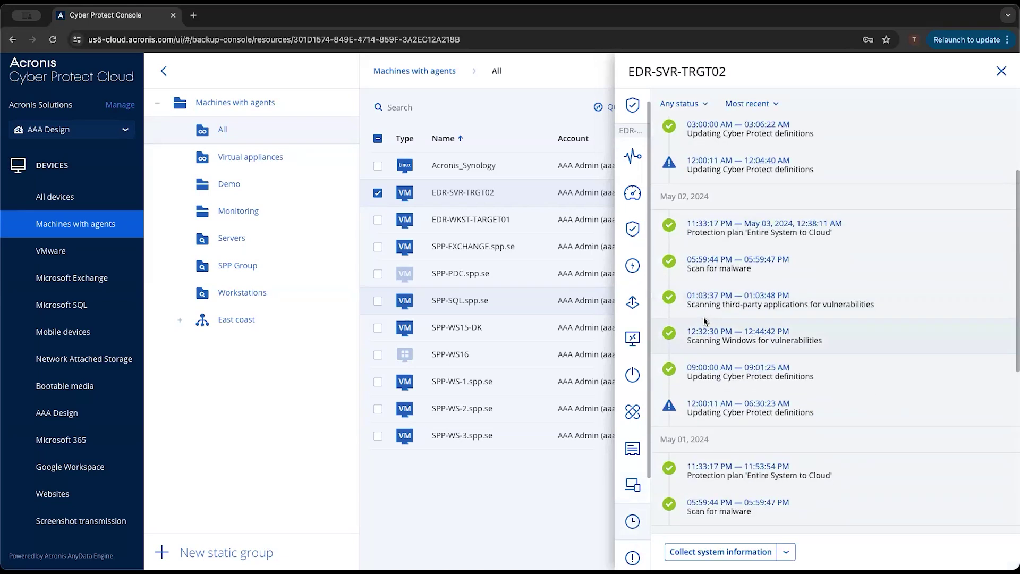
scroll(710, 321, up, 3)
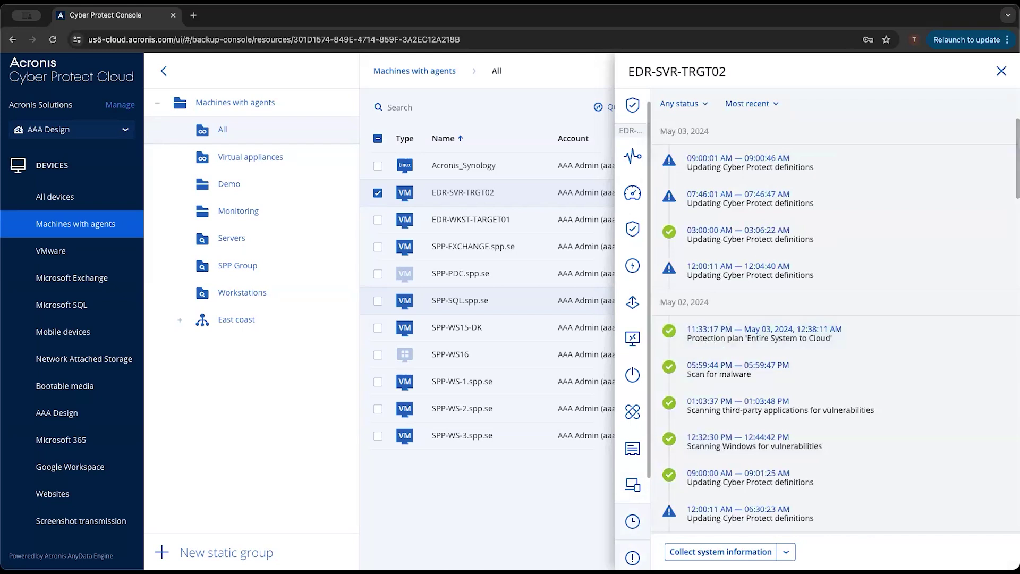
click(632, 557)
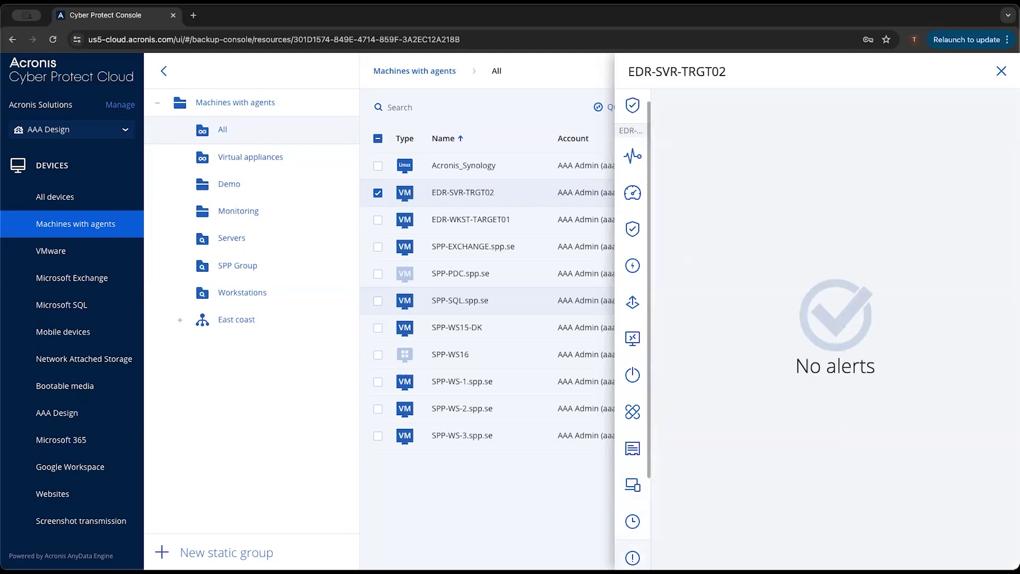
scroll(633, 478, down, 3)
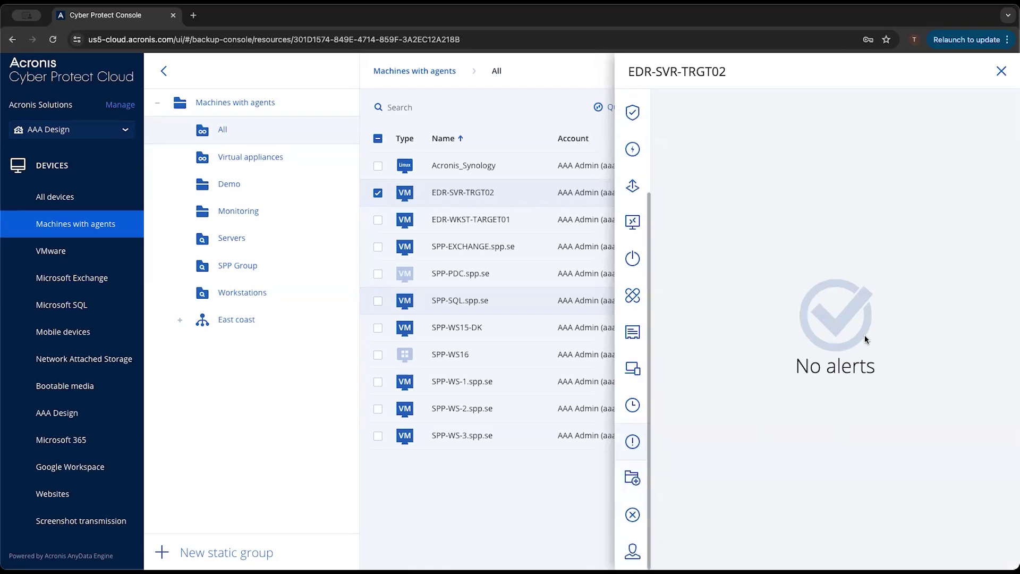
Step: Cancel Add to group, close the EDR-SVR-TRGT02 panel, and tick EDR-WKST-TARGET01 in the list
click(637, 481)
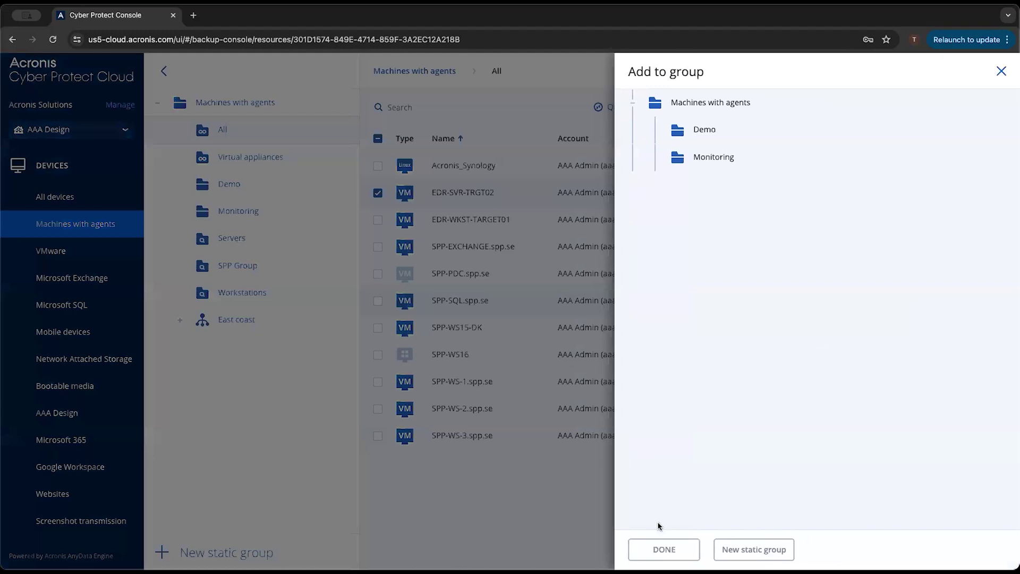
click(1001, 76)
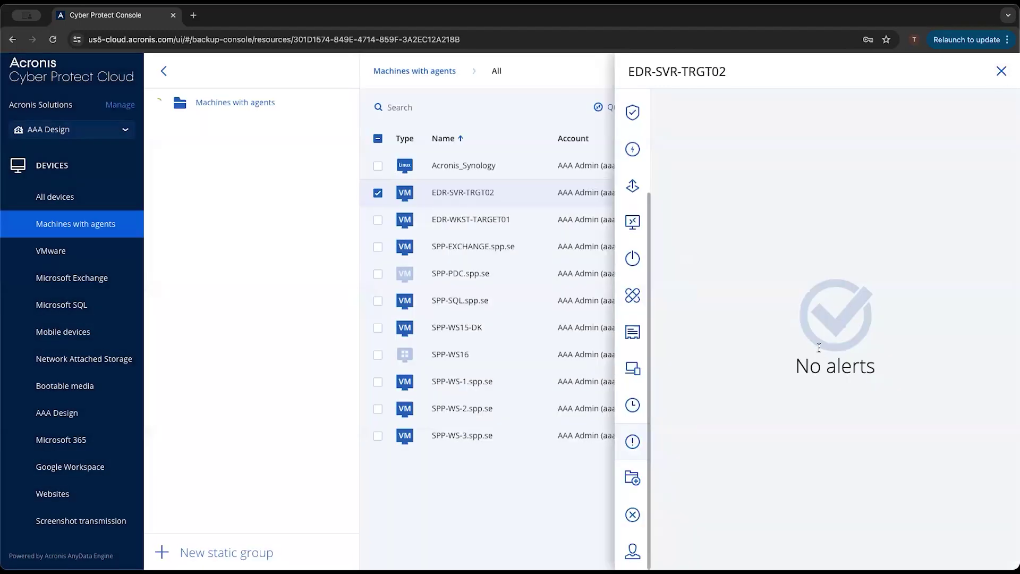
click(1001, 72)
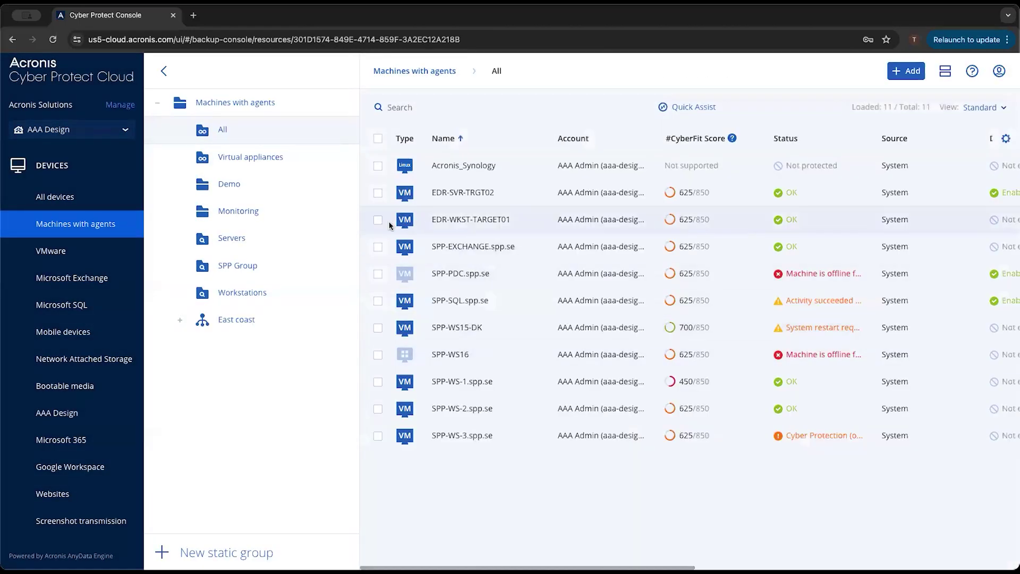
click(377, 221)
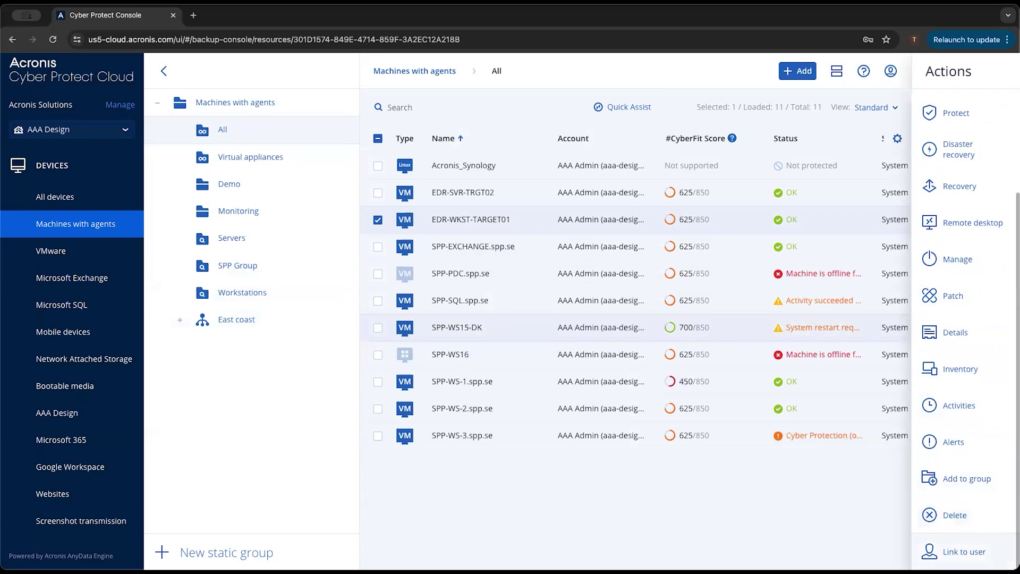
click(946, 552)
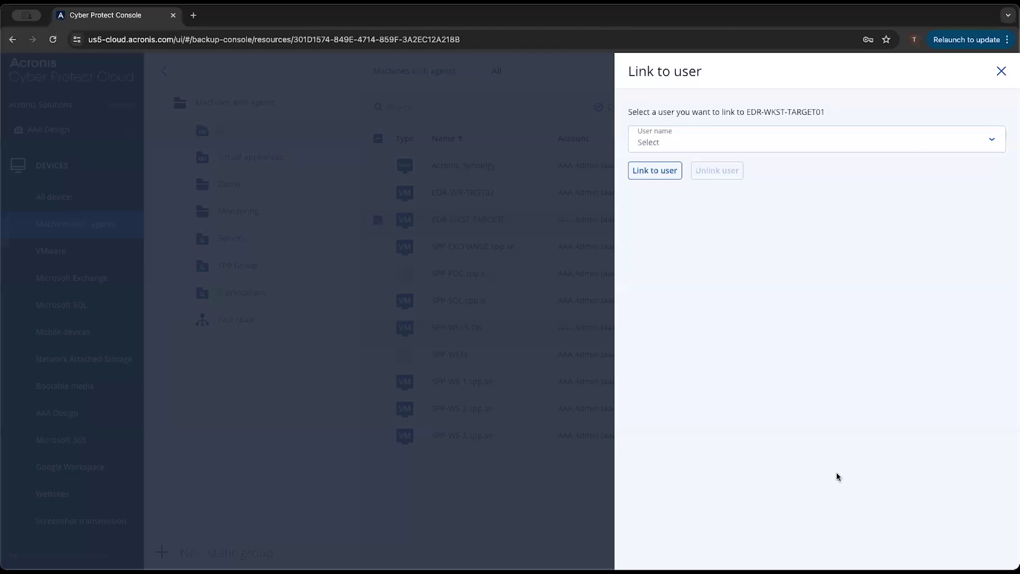
click(793, 153)
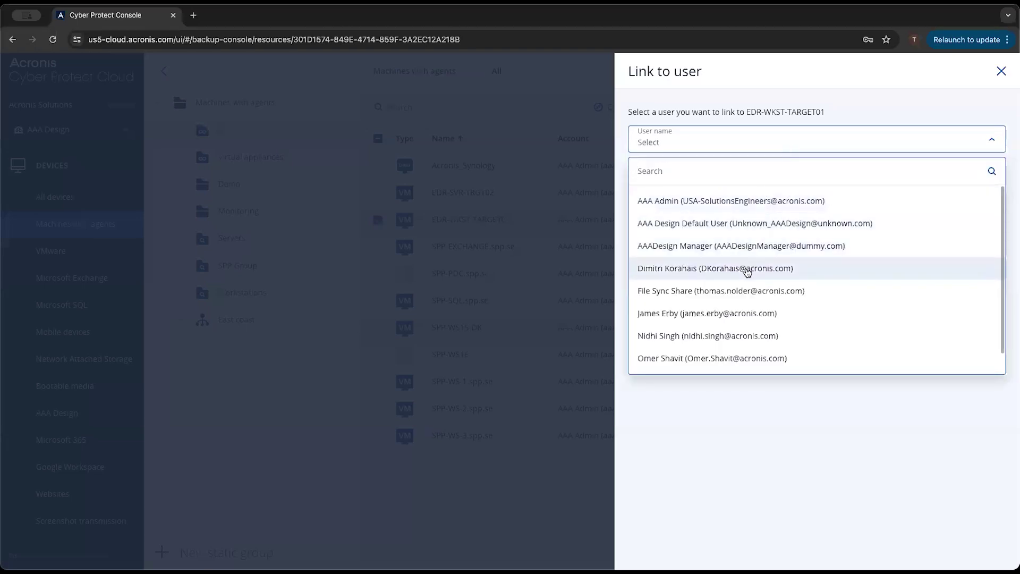
scroll(743, 271, down, 1)
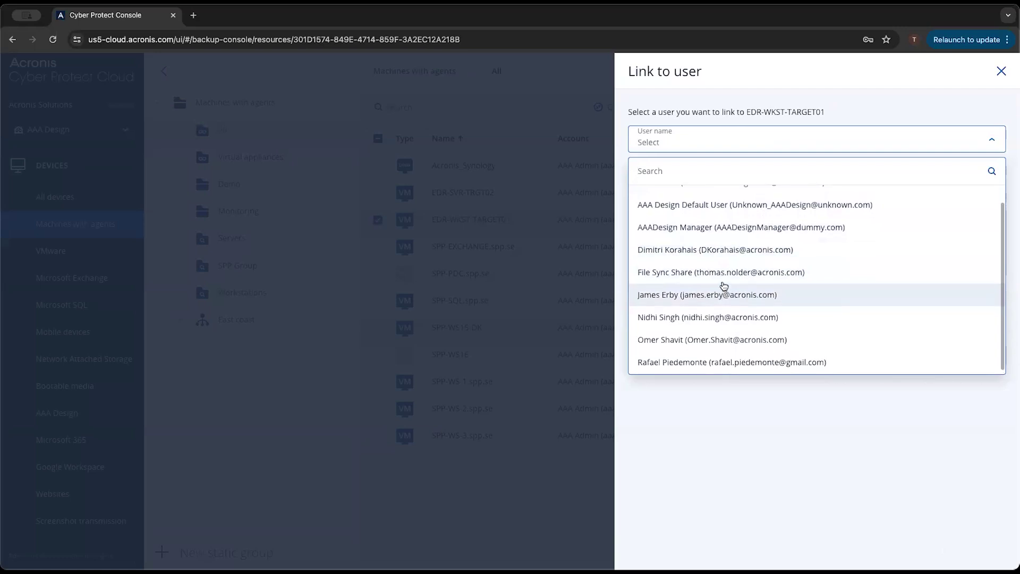
scroll(722, 289, up, 1)
click(999, 71)
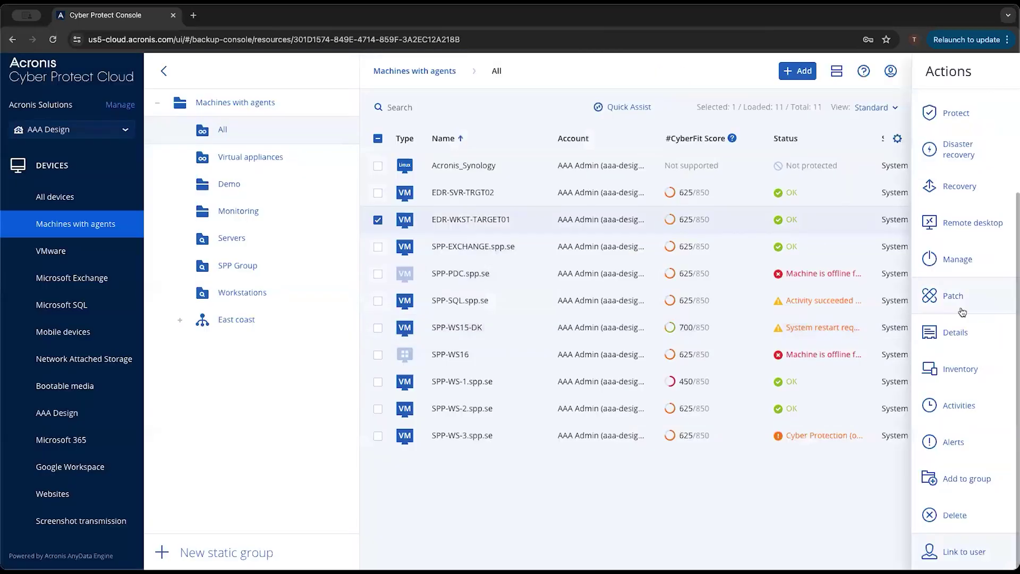
scroll(954, 309, up, 3)
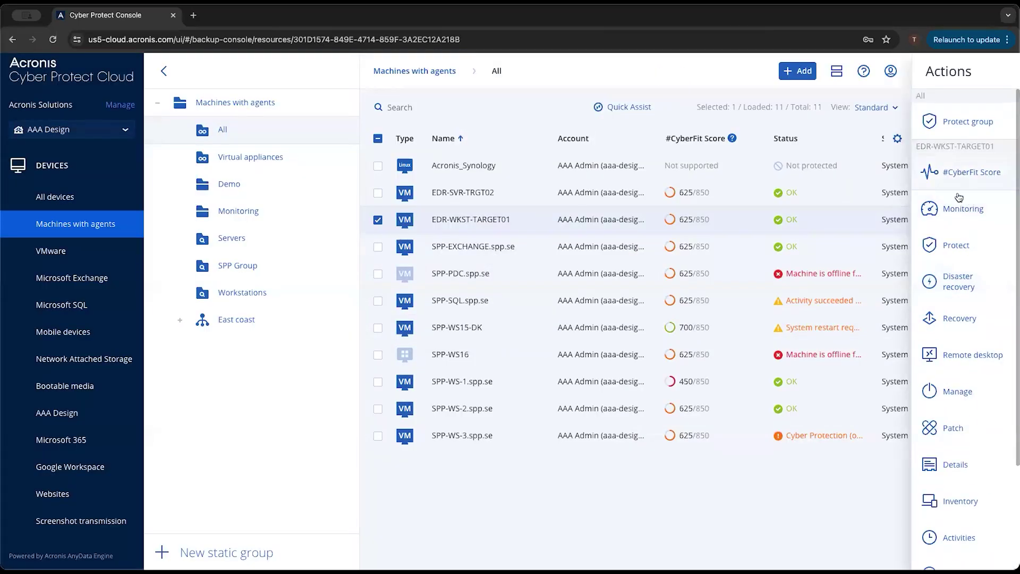
scroll(951, 372, down, 3)
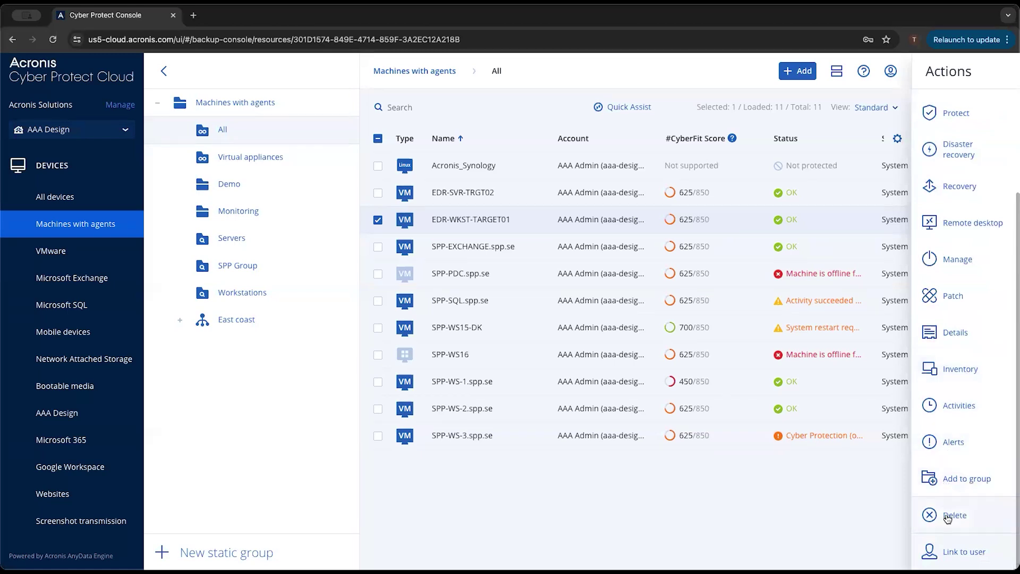
scroll(949, 468, up, 3)
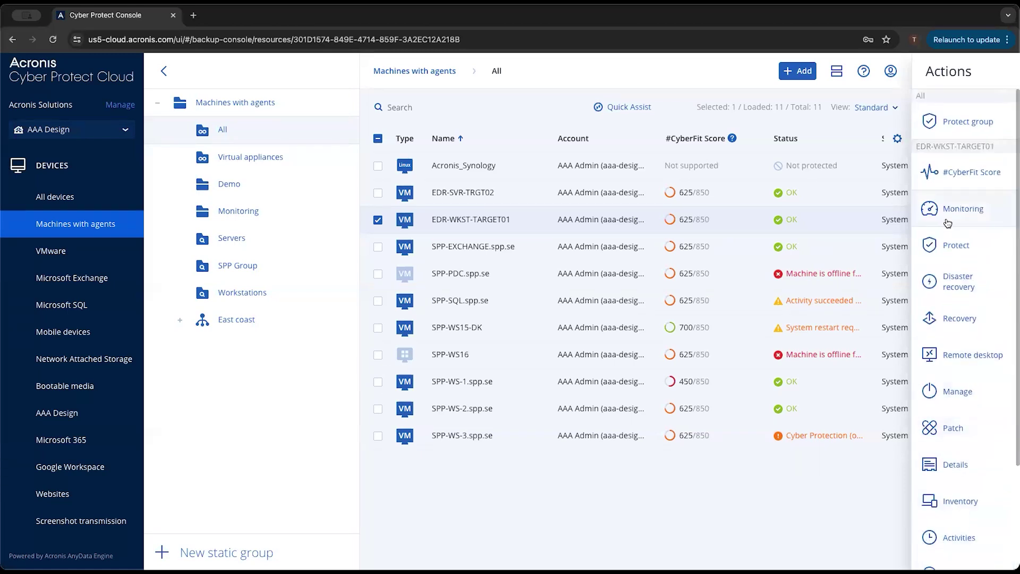